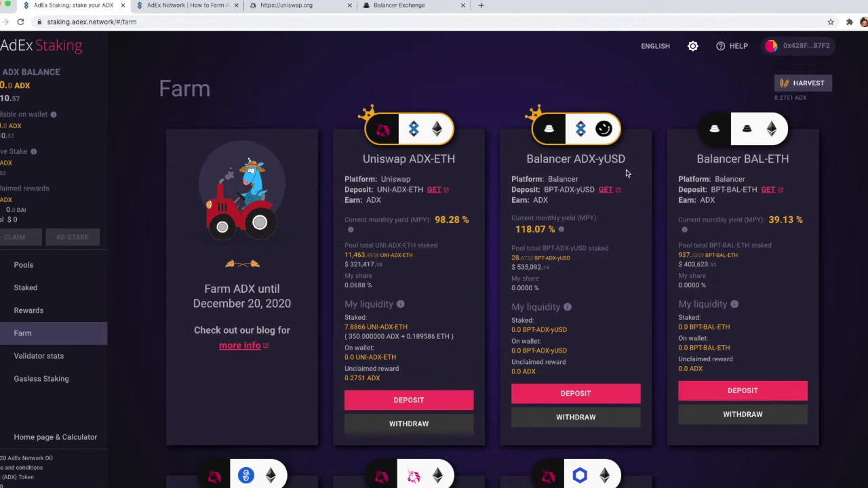
# Switch to the Uniswap website and launch its swap app.
pyautogui.click(298, 8)
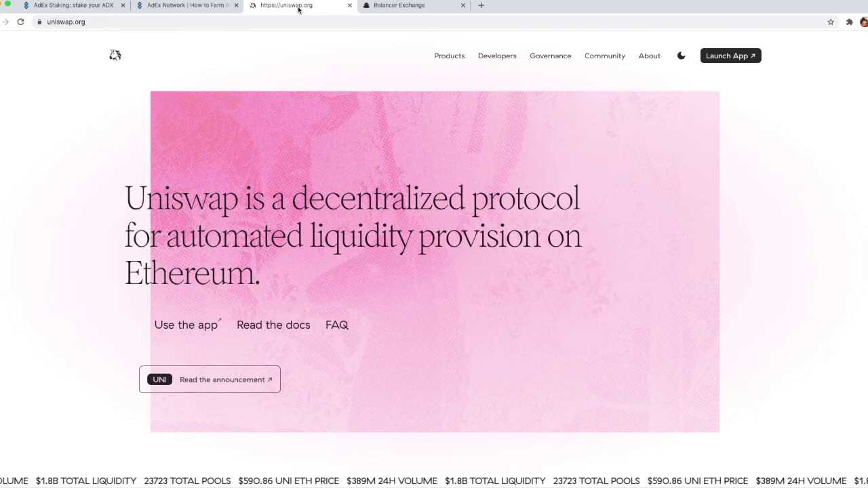
pyautogui.click(713, 59)
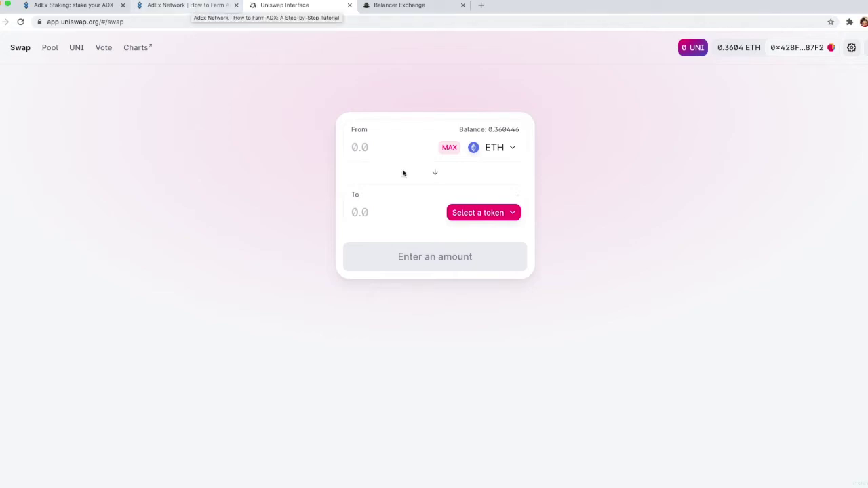
pyautogui.click(190, 75)
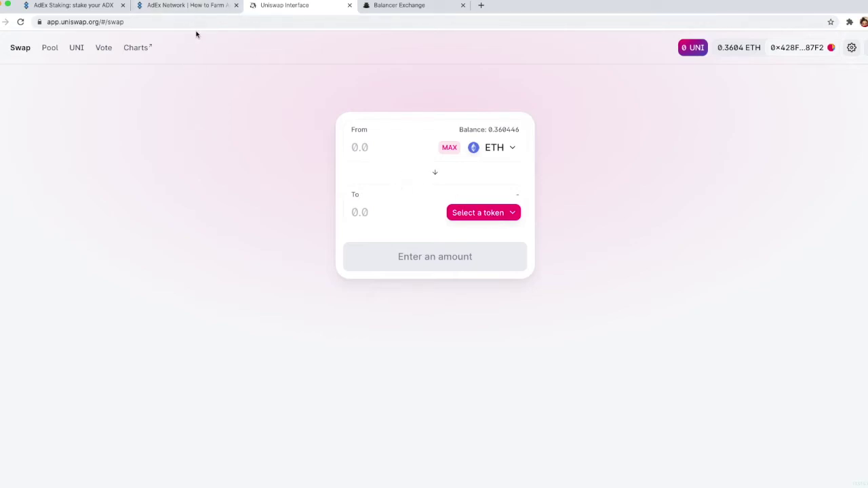
# Copy the yUSD token address from the Balancer section of the AdEx farming tutorial.
pyautogui.click(192, 8)
pyautogui.scroll(15, 341, 365)
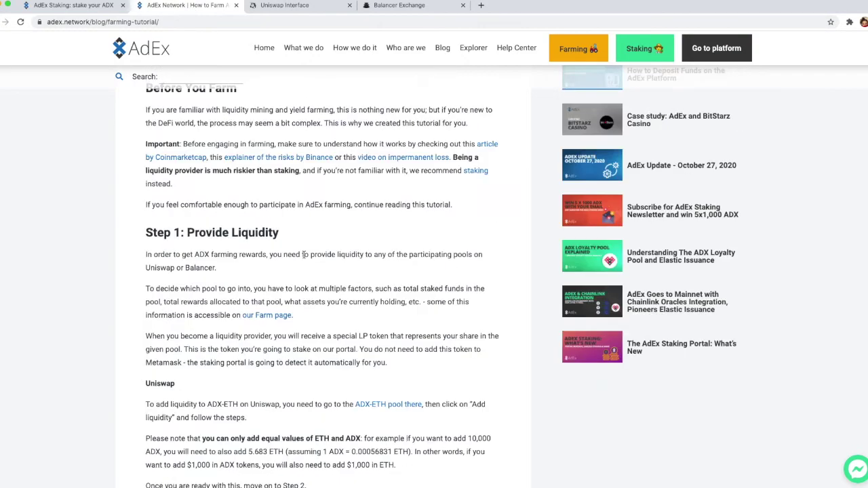
pyautogui.scroll(-4, 340, 366)
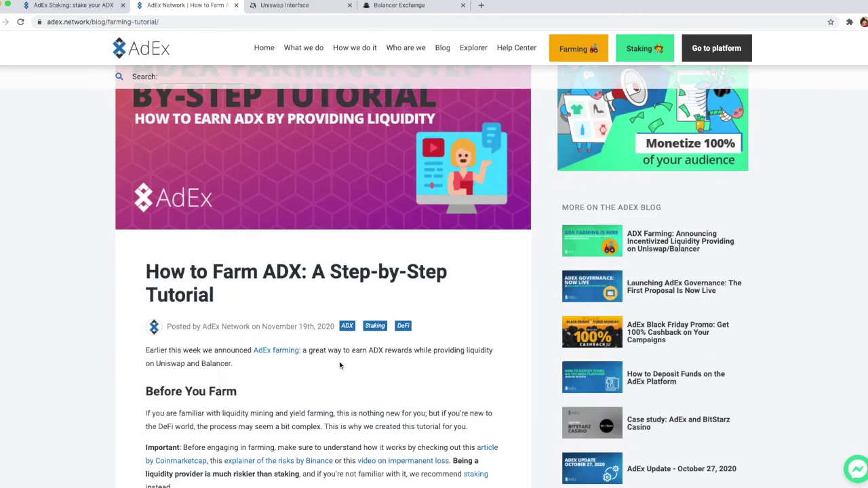
pyautogui.scroll(-5, 341, 365)
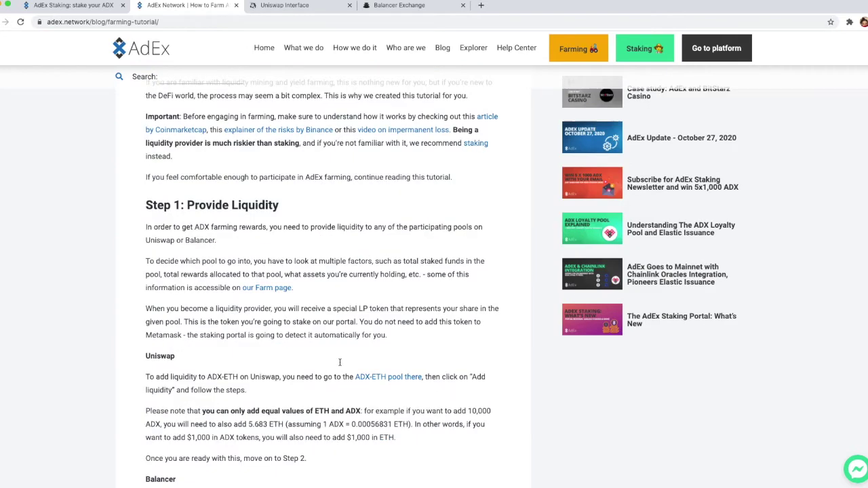
pyautogui.scroll(-1, 340, 365)
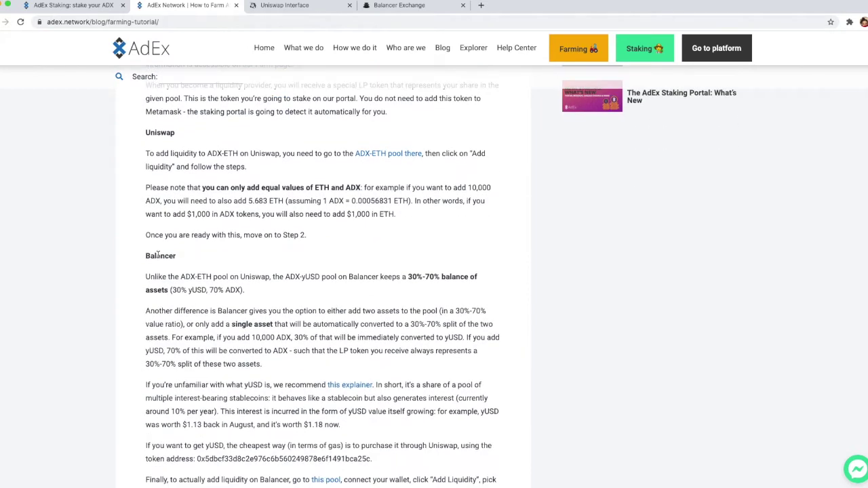
pyautogui.moveTo(143, 256); pyautogui.dragTo(203, 257)
pyautogui.scroll(-1, 202, 258)
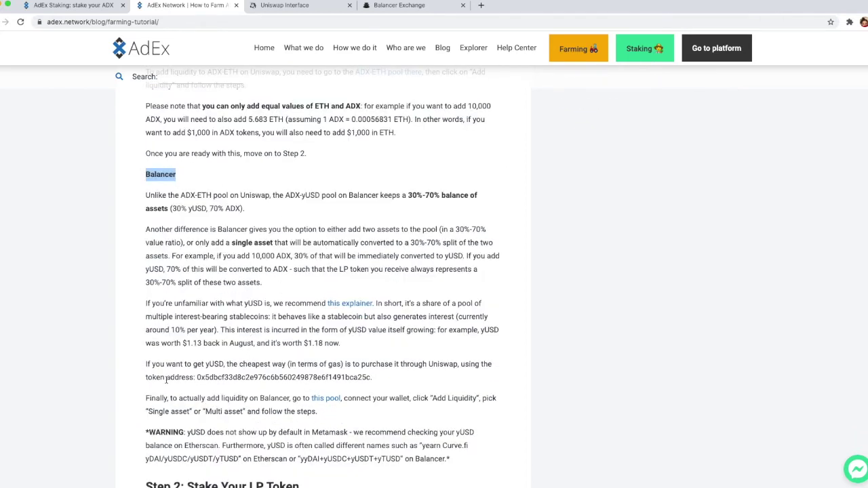
pyautogui.click(152, 364)
pyautogui.moveTo(152, 364); pyautogui.dragTo(397, 386)
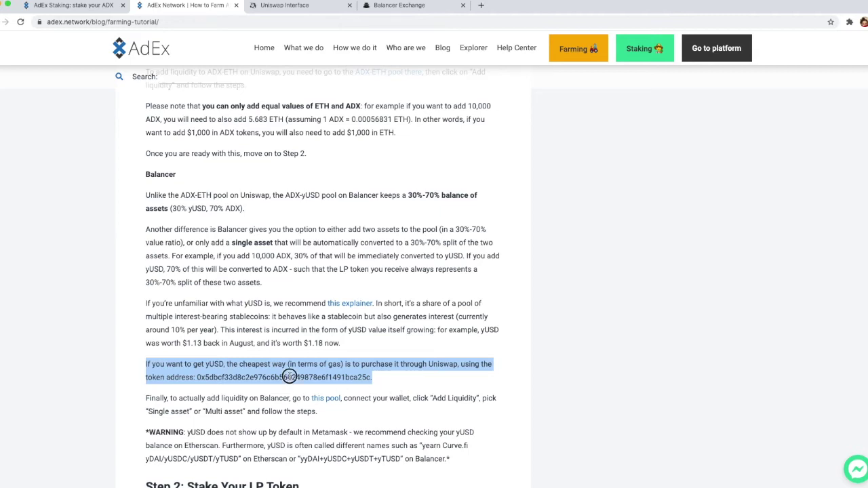
pyautogui.doubleClick(290, 377)
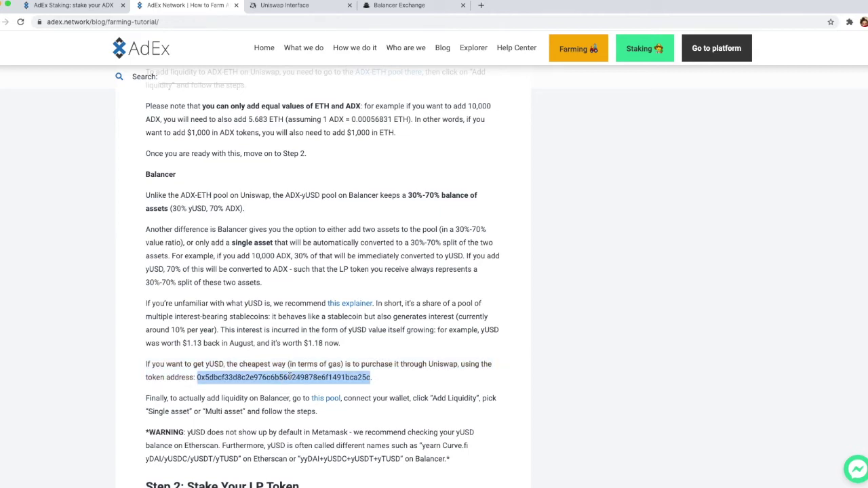
pyautogui.rightClick(294, 375)
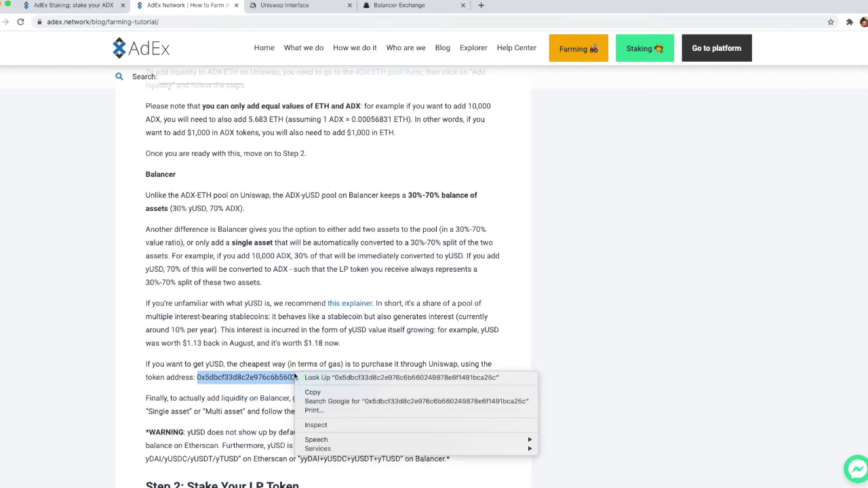
pyautogui.click(317, 394)
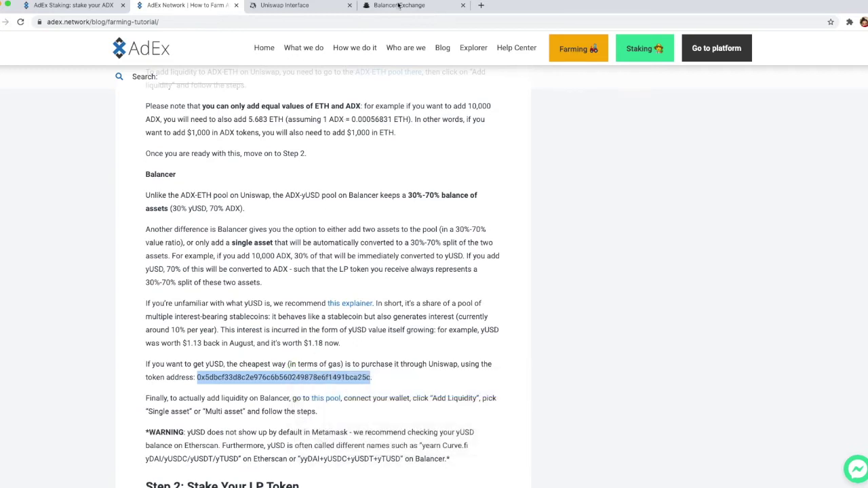
# Switch to Uniswap and search for the token to receive using the copied yUSD address.
pyautogui.click(311, 8)
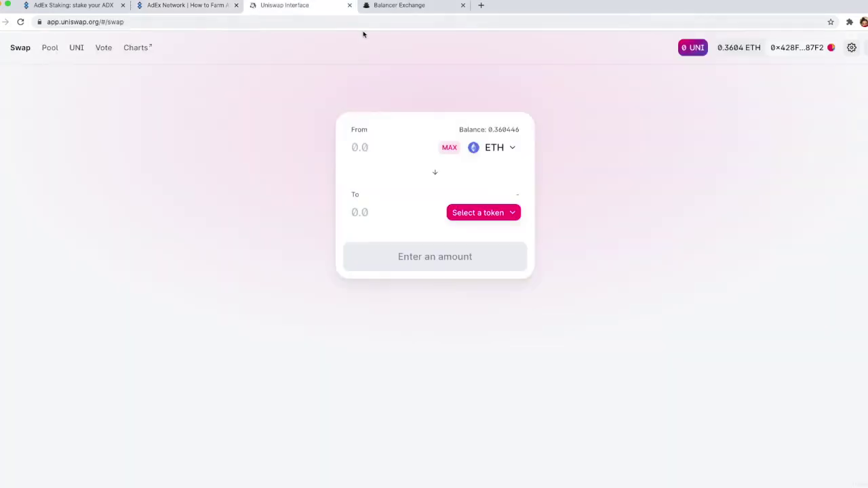
pyautogui.click(487, 213)
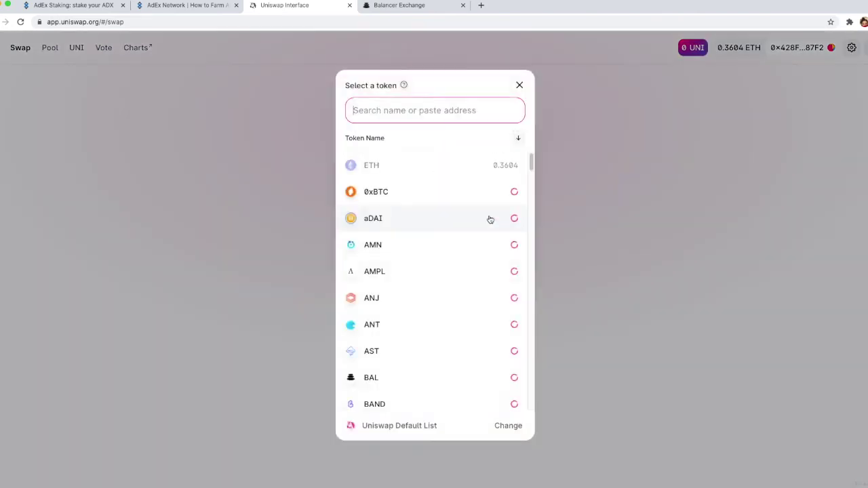
pyautogui.press('super+v')
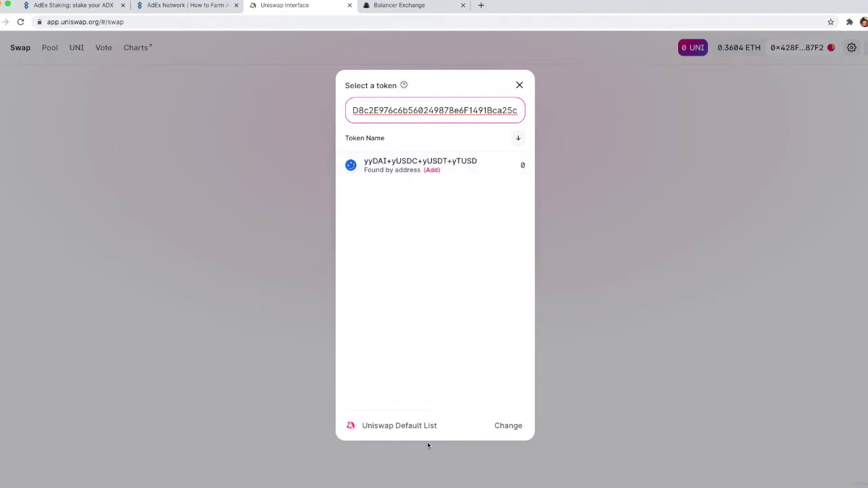
# Change the token list used for the token selection from Uniswap Default List to 1inch.
pyautogui.moveTo(442, 426); pyautogui.dragTo(369, 425)
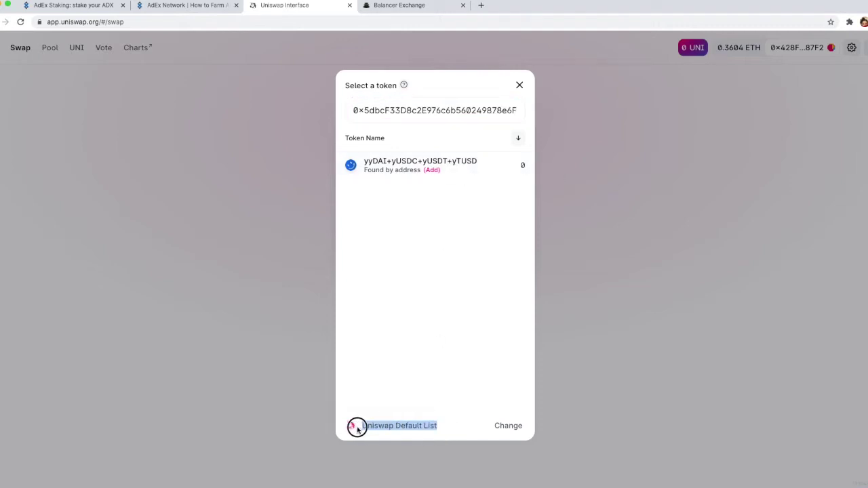
pyautogui.click(437, 438)
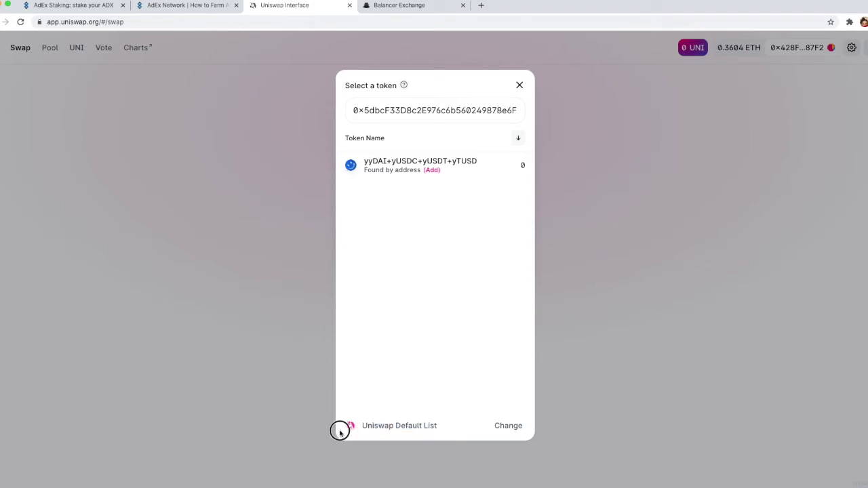
pyautogui.moveTo(339, 430); pyautogui.dragTo(361, 429)
pyautogui.click(363, 426)
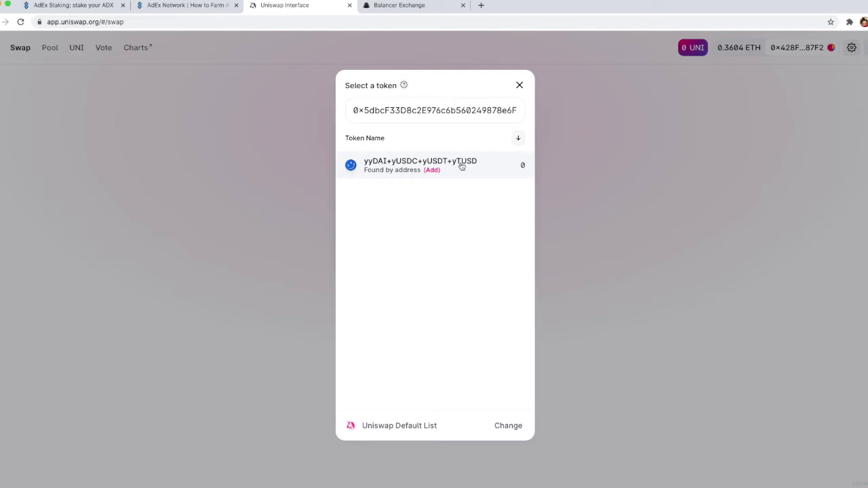
pyautogui.click(512, 427)
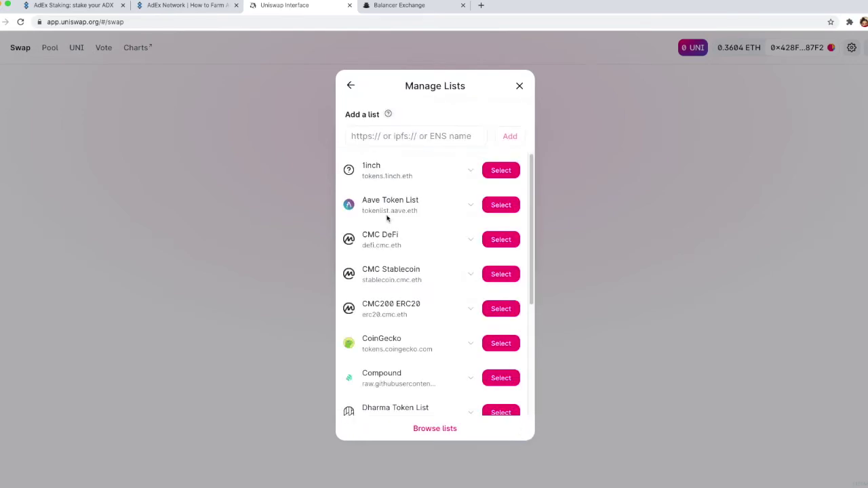
pyautogui.click(501, 170)
# Find the token by the copied yUSD address in the 1inch list and choose yyCurve as the receiving token.
pyautogui.click(402, 110)
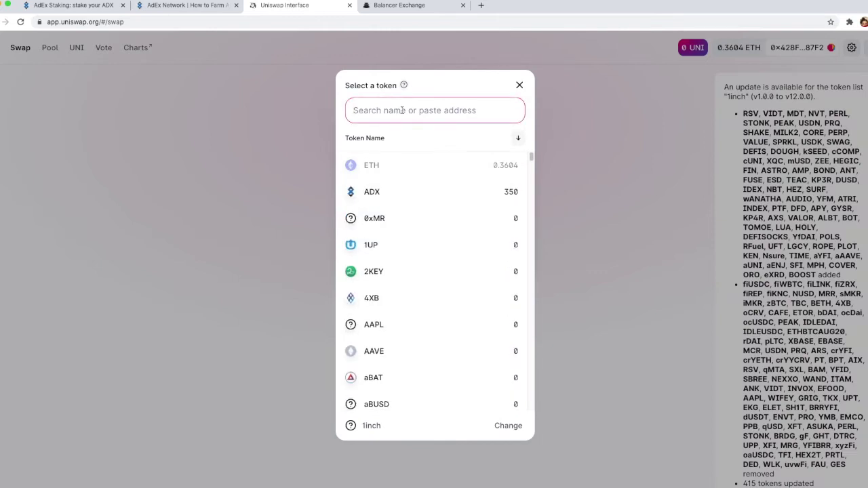
pyautogui.press('super+v')
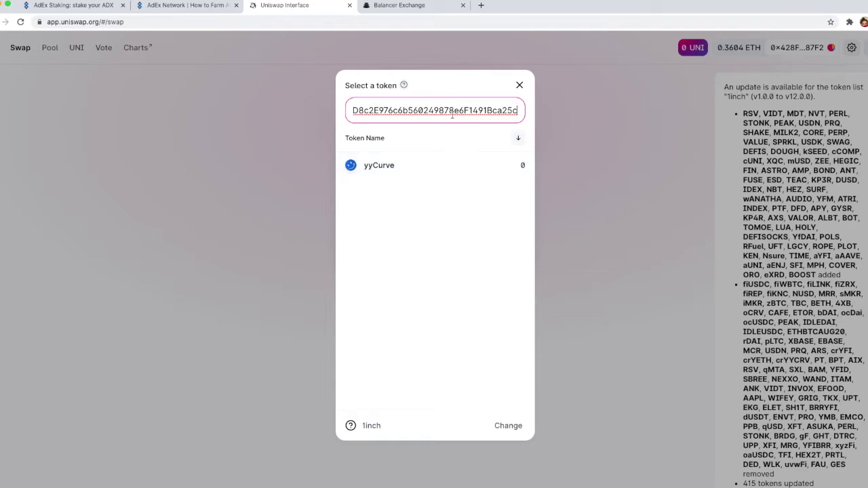
pyautogui.click(401, 165)
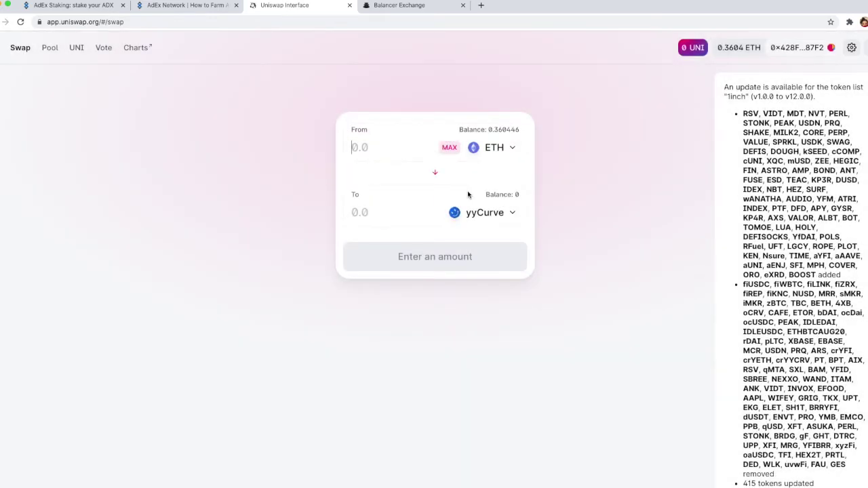
# Swap 0.20 ETH for yyCurve and approve the transaction in MetaMask.
pyautogui.write('0.20')
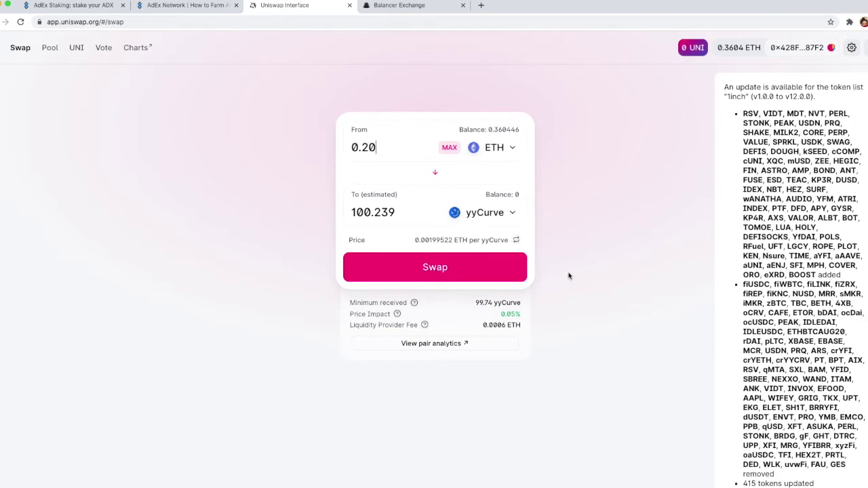
pyautogui.click(460, 267)
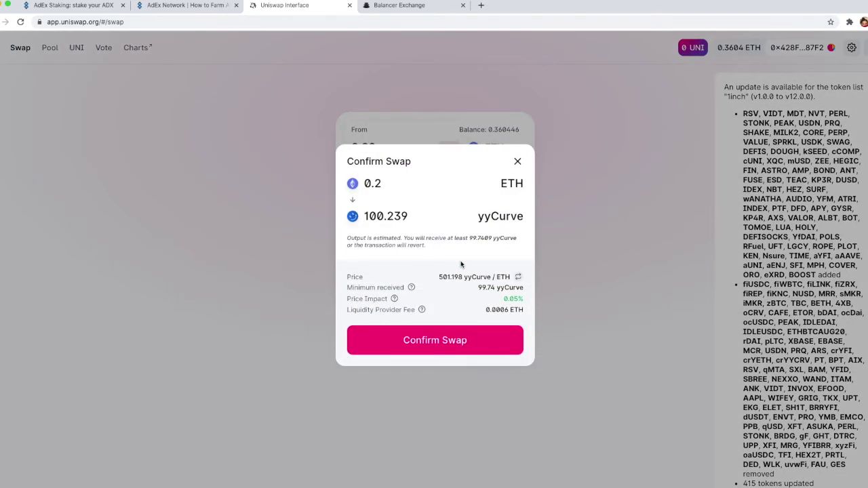
pyautogui.click(499, 345)
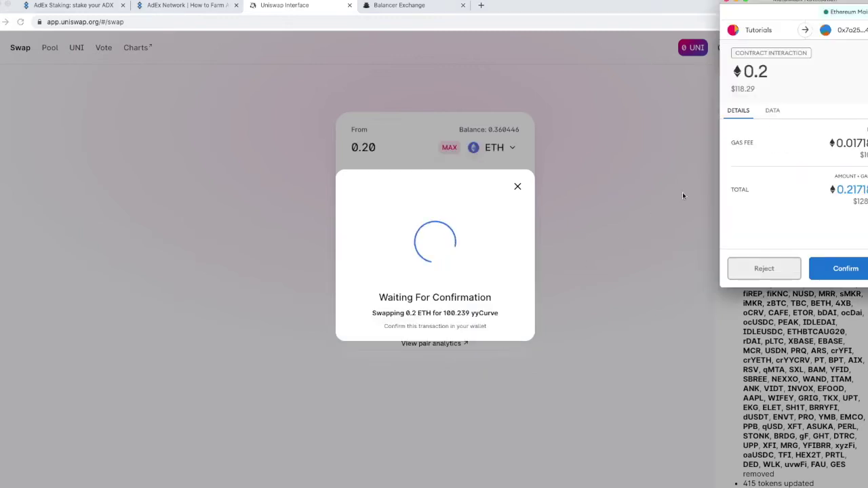
pyautogui.click(841, 270)
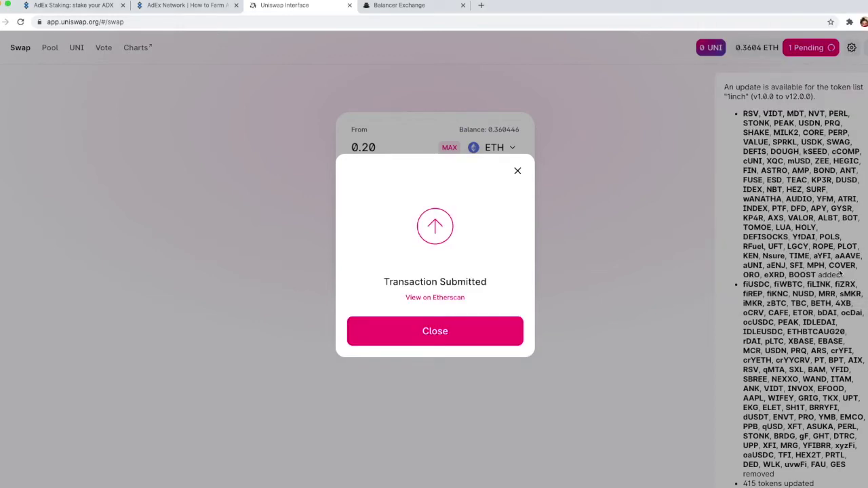
# View the submitted swap transaction on Etherscan, then return to Uniswap and dismiss the submission notice.
pyautogui.click(428, 297)
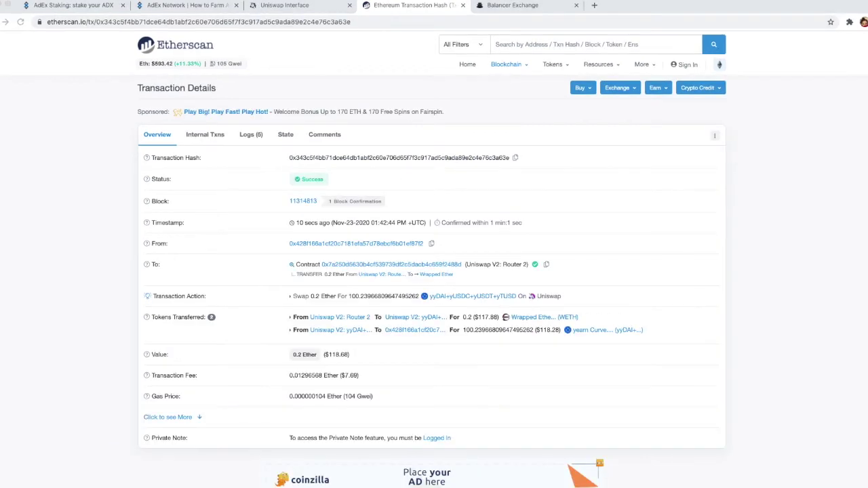
pyautogui.click(289, 6)
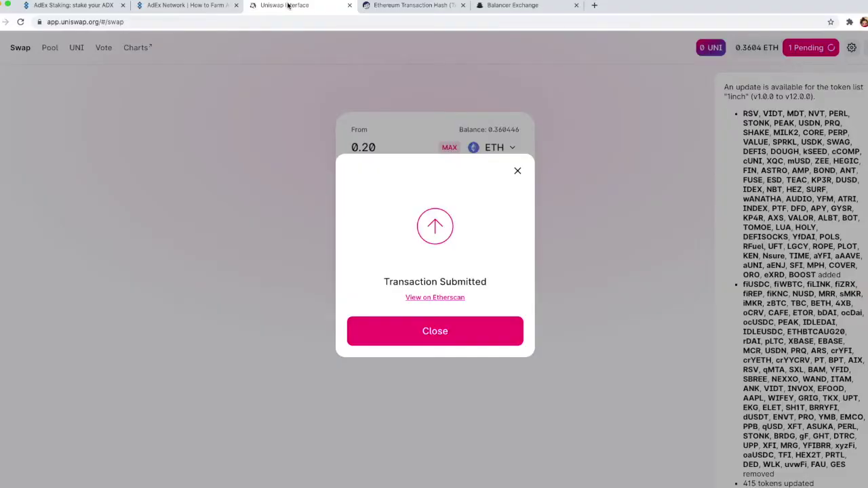
pyautogui.click(427, 337)
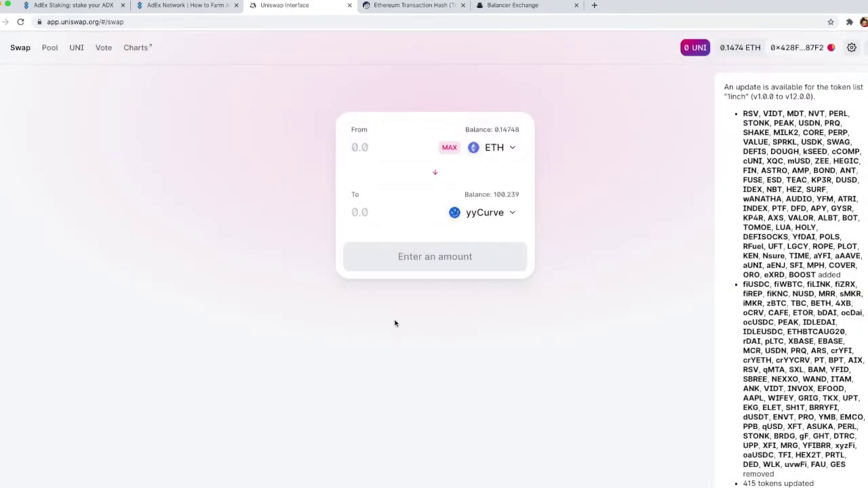
# Open the MetaMask wallet and check which tokens its assets list shows.
pyautogui.click(846, 20)
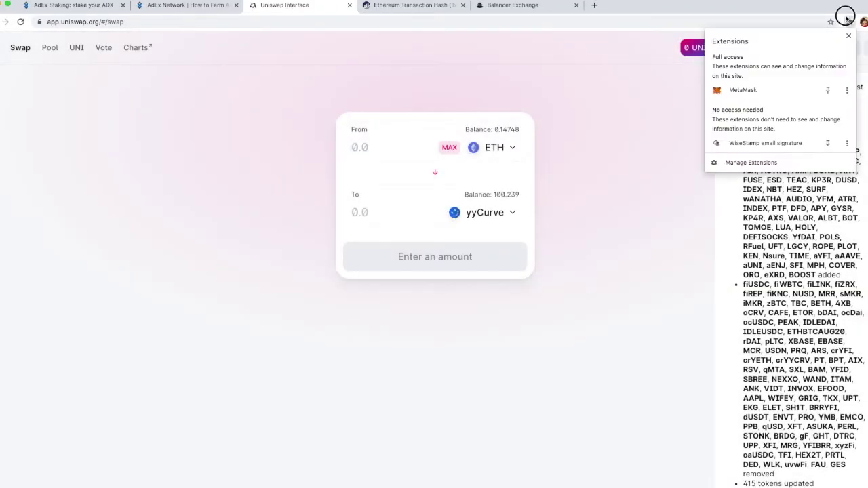
pyautogui.click(777, 85)
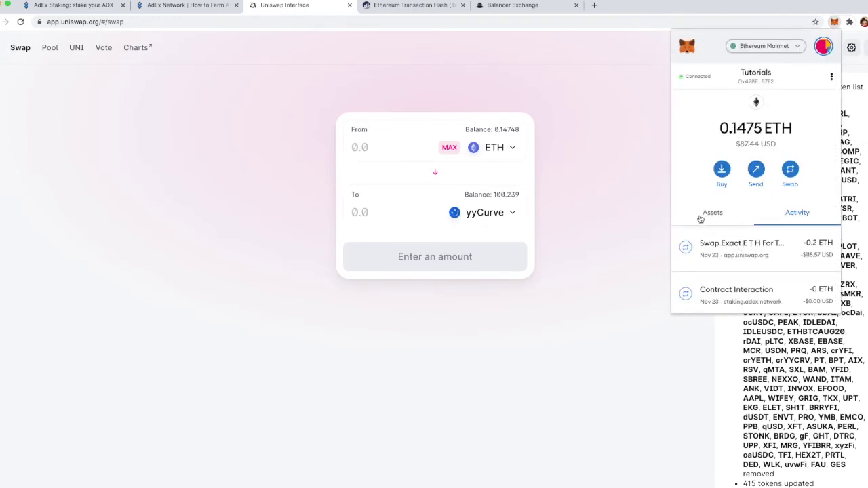
pyautogui.click(706, 214)
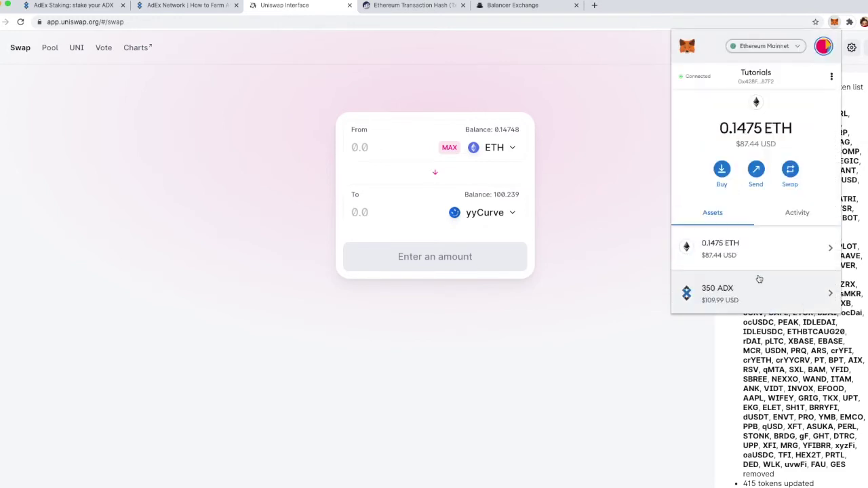
pyautogui.scroll(-1, 761, 281)
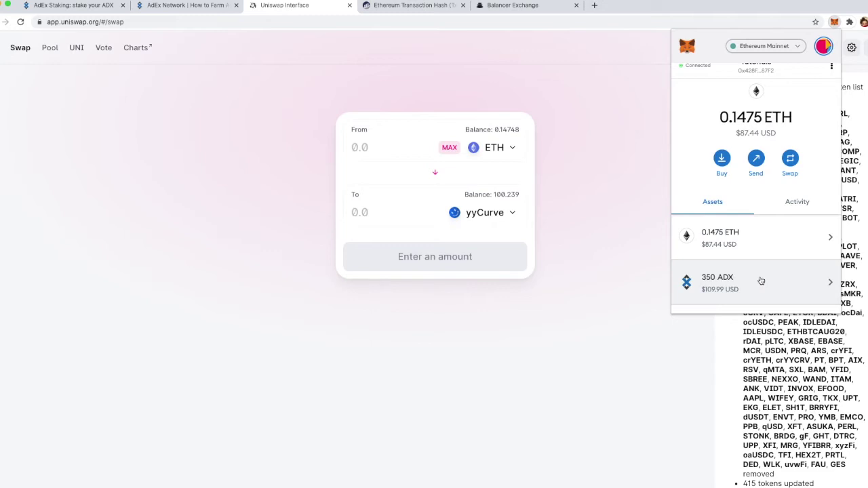
pyautogui.scroll(1, 761, 281)
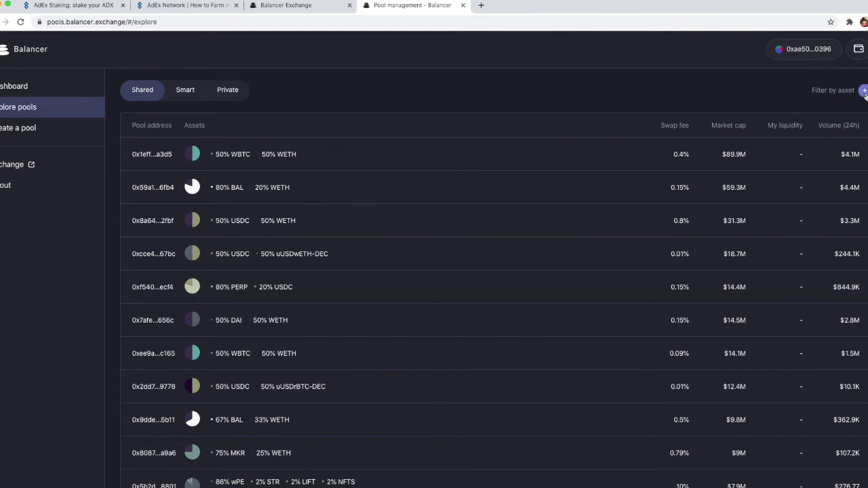
# Filter the shared Balancer pools by the ADX token and open the 70% ADX / 30% yUSD pool.
pyautogui.click(864, 93)
pyautogui.click(369, 97)
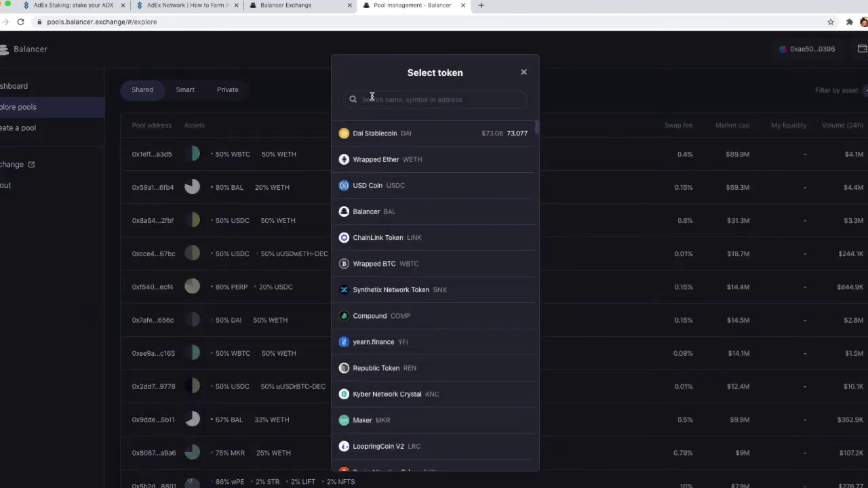
pyautogui.write('ADX')
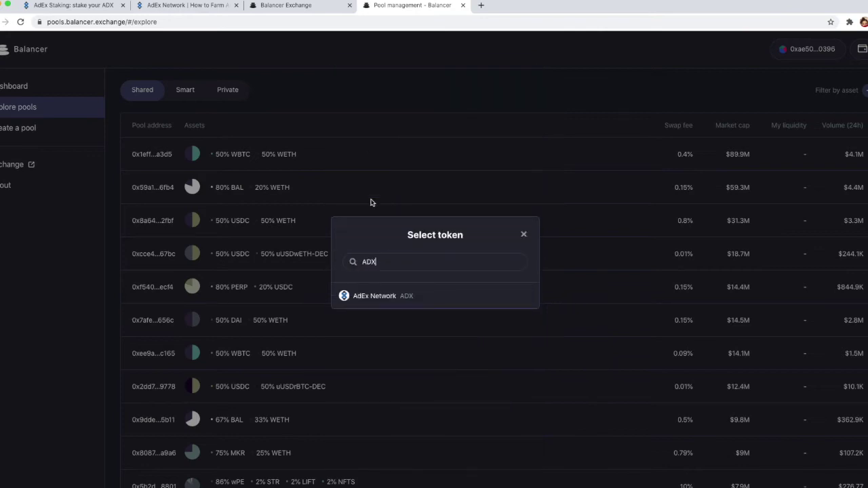
pyautogui.click(427, 296)
pyautogui.click(304, 154)
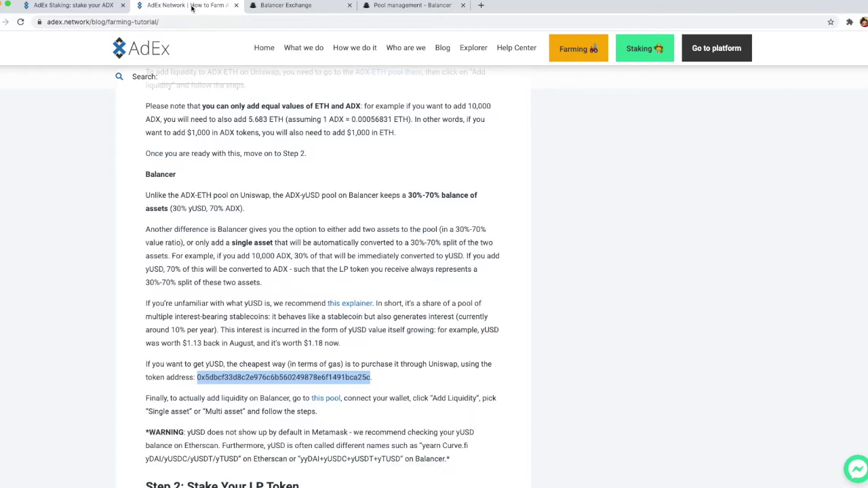
# Look through the AdEx farming tutorial for the Balancer pool instructions, then return to the ADX-yUSD pool page.
pyautogui.click(193, 7)
pyautogui.scroll(-1, 241, 255)
pyautogui.scroll(10, 241, 255)
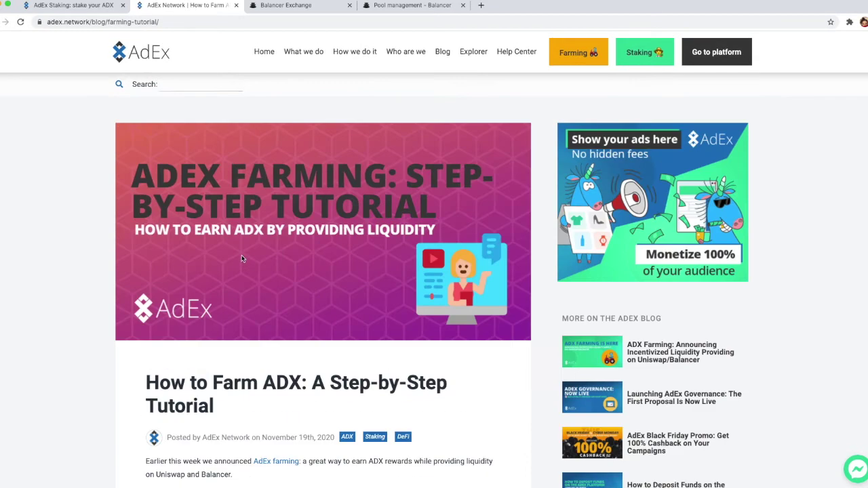
pyautogui.scroll(-8, 241, 272)
pyautogui.scroll(-4, 240, 276)
pyautogui.click(412, 5)
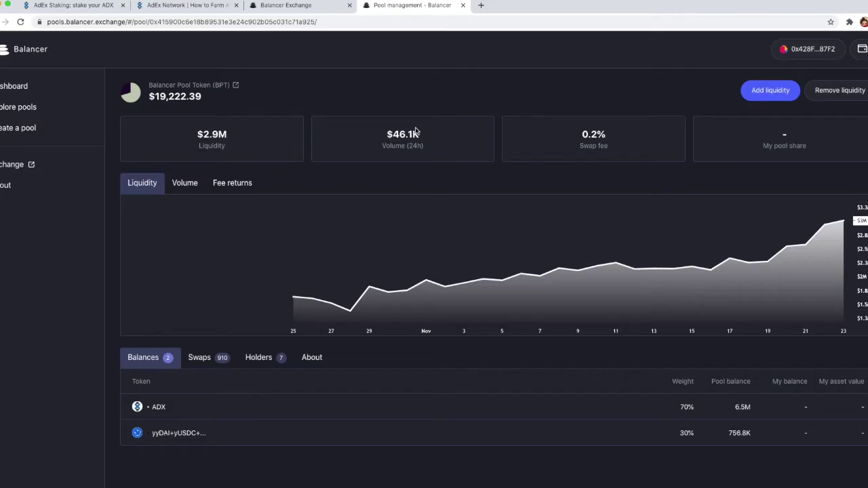
# Prepare a multi-asset liquidity deposit with the maximum 350 ADX plus matching yUSD, and accept the token risk statement.
pyautogui.click(763, 96)
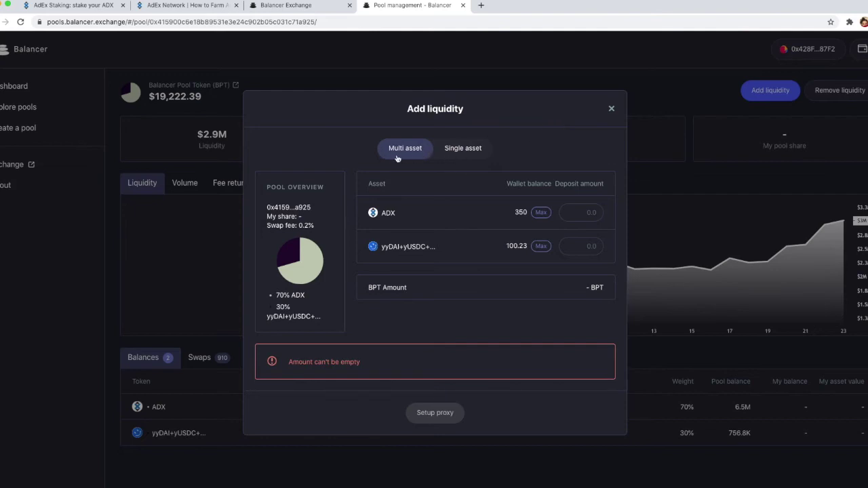
pyautogui.click(453, 152)
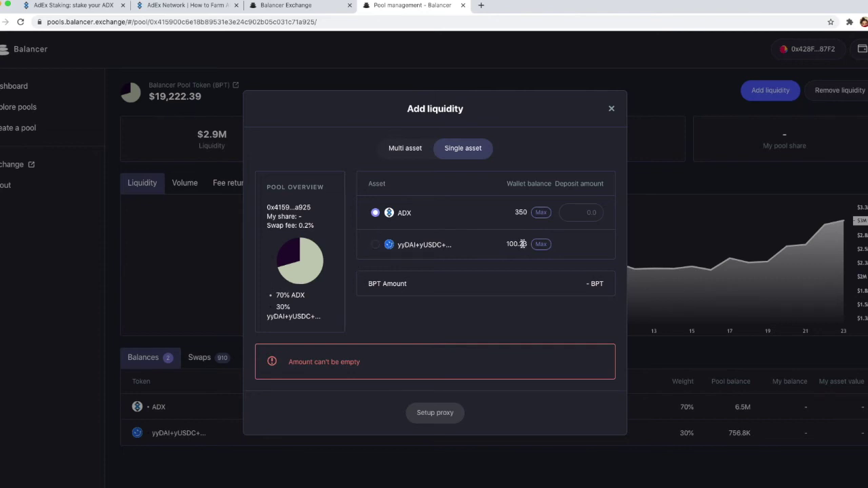
pyautogui.click(405, 149)
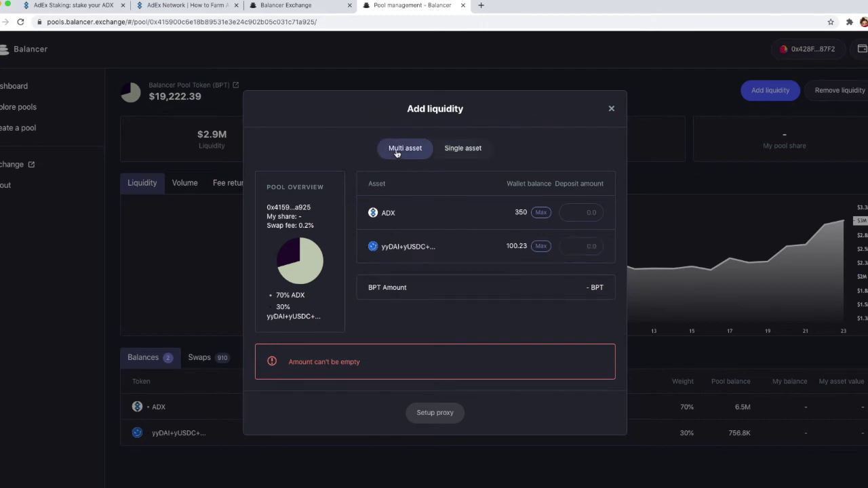
pyautogui.doubleClick(384, 213)
pyautogui.moveTo(445, 248); pyautogui.dragTo(420, 235)
pyautogui.click(540, 213)
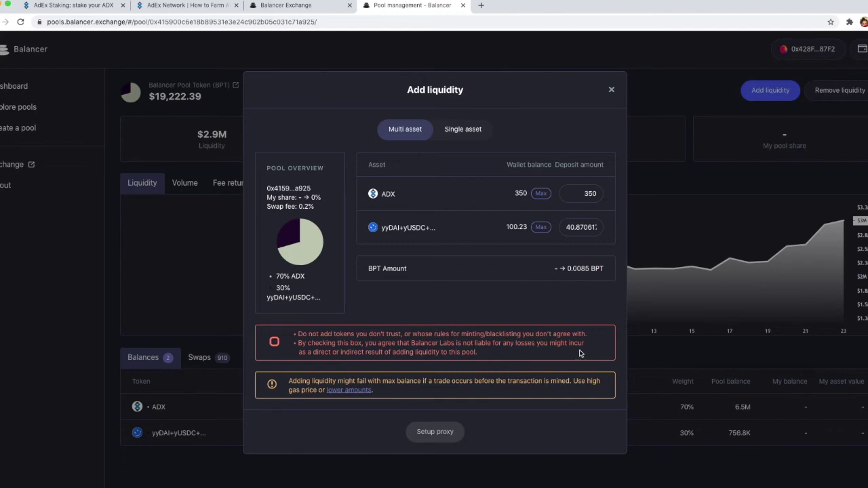
pyautogui.click(277, 343)
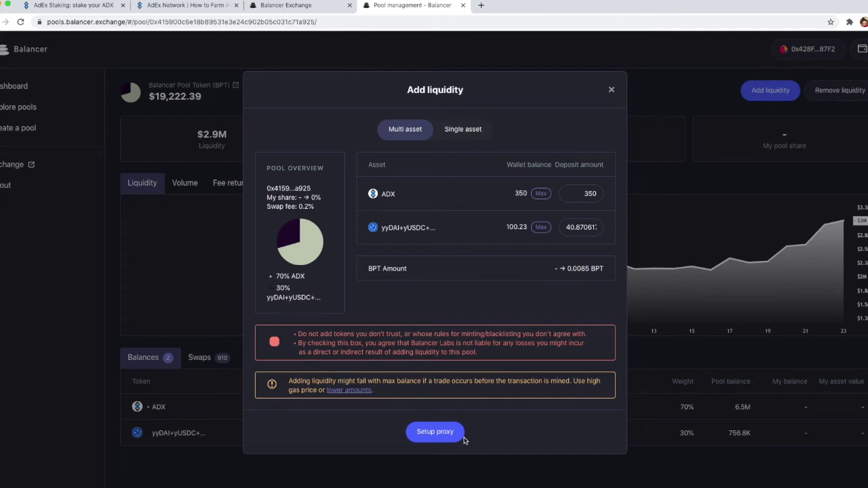
# Set up the Balancer proxy, approve it in MetaMask, and close the Etherscan transaction page.
pyautogui.click(463, 438)
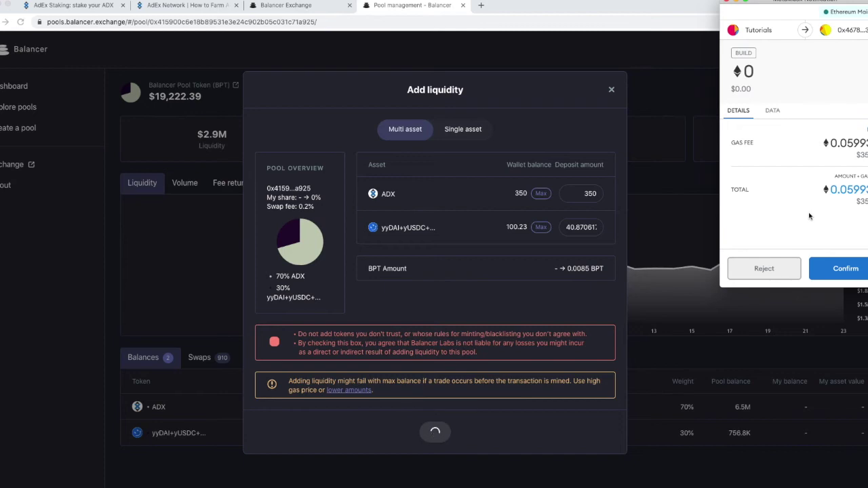
pyautogui.click(853, 276)
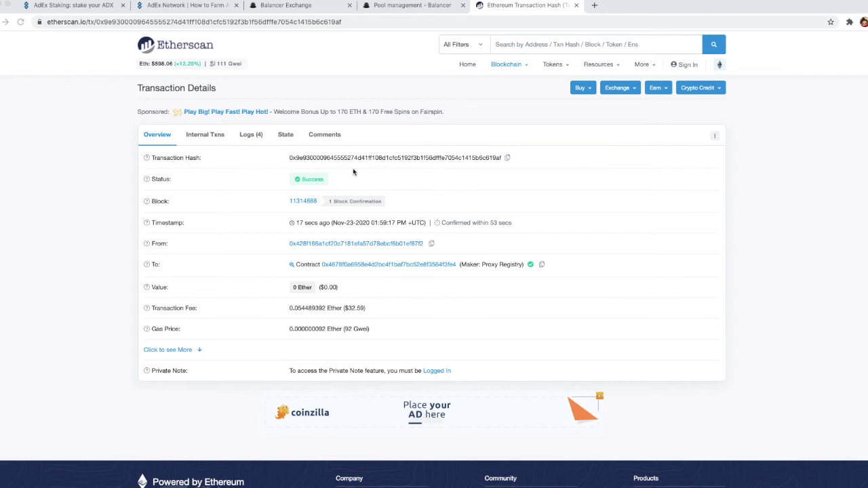
pyautogui.click(576, 5)
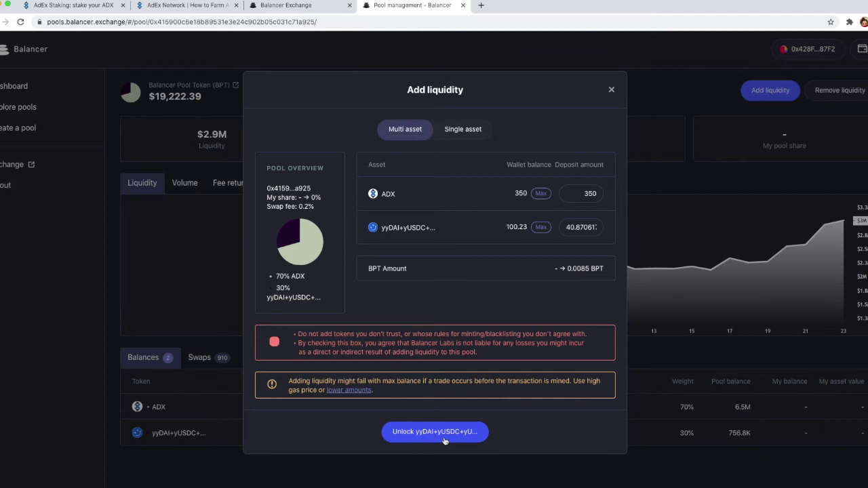
# Unlock both yyDAI+yUSDC+yUSDT+yTUSD and ADX for Balancer, approving each spending permission in MetaMask.
pyautogui.click(445, 440)
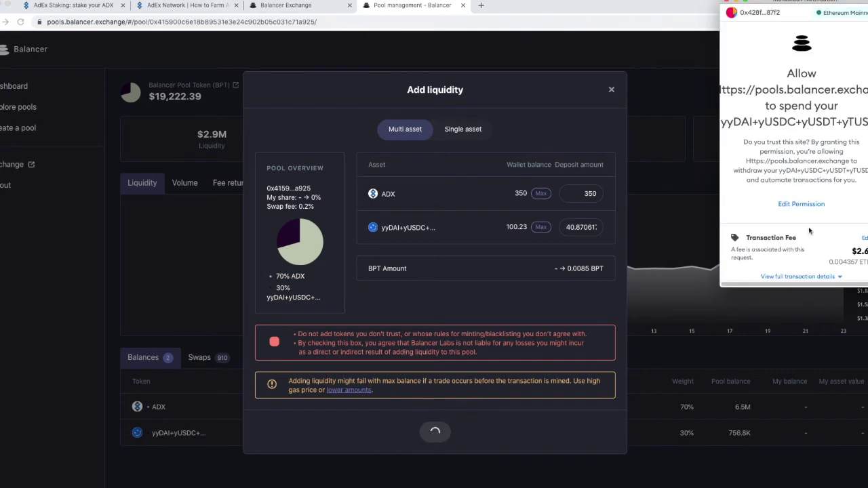
pyautogui.scroll(-2, 817, 228)
pyautogui.click(840, 263)
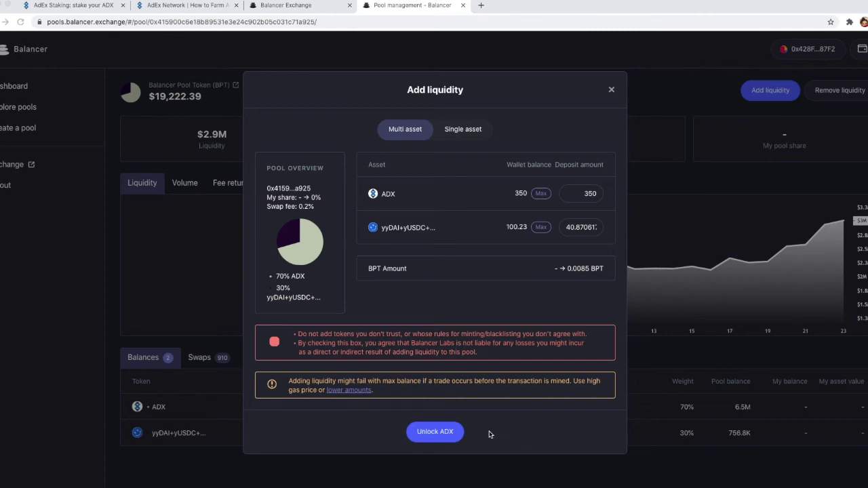
pyautogui.click(442, 431)
pyautogui.click(444, 432)
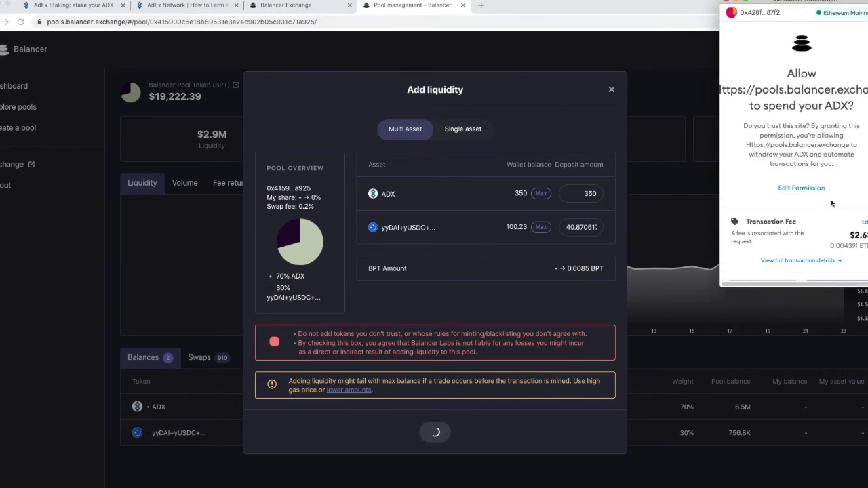
pyautogui.click(843, 268)
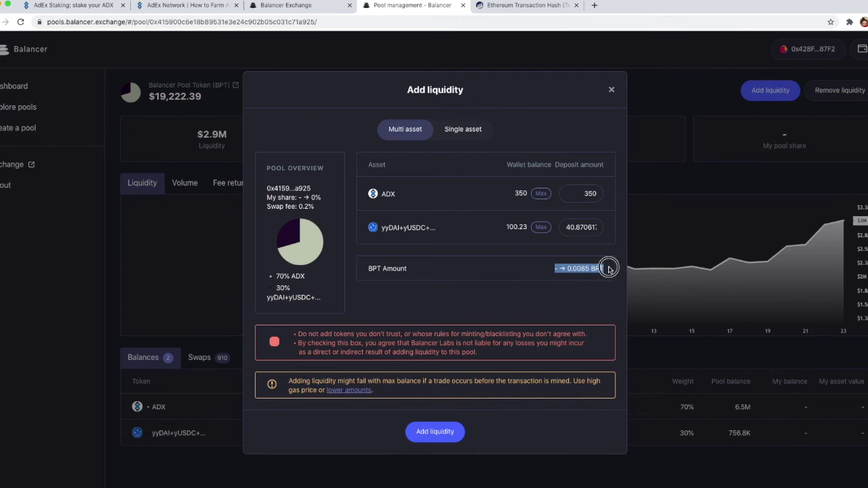
# Check the BPT amount, add the multi-asset liquidity to the pool, and approve the transaction in MetaMask.
pyautogui.moveTo(610, 270); pyautogui.dragTo(544, 270)
pyautogui.click(447, 433)
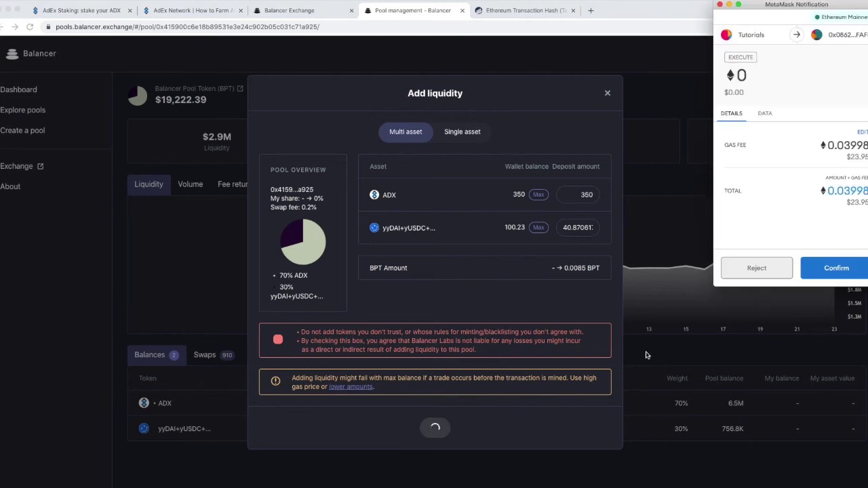
pyautogui.click(832, 269)
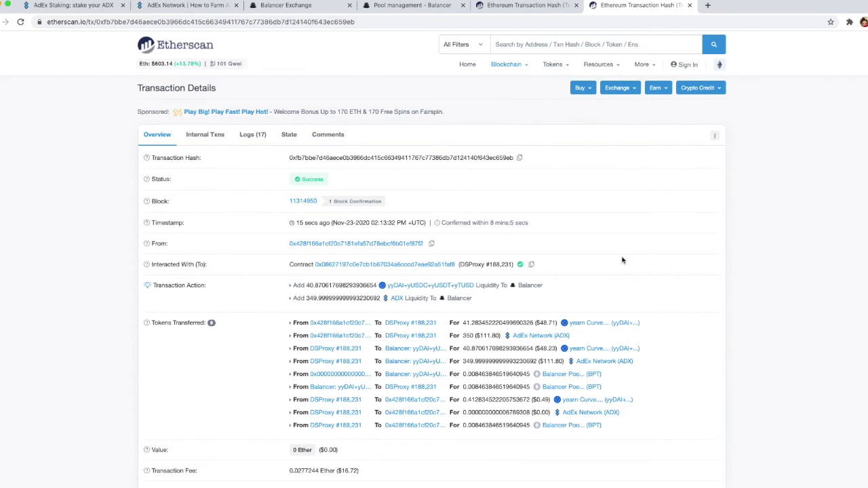
# Return to Balancer, review the My liquidity list on the dashboard, and open the ADX-yUSD pool entry.
pyautogui.click(399, 7)
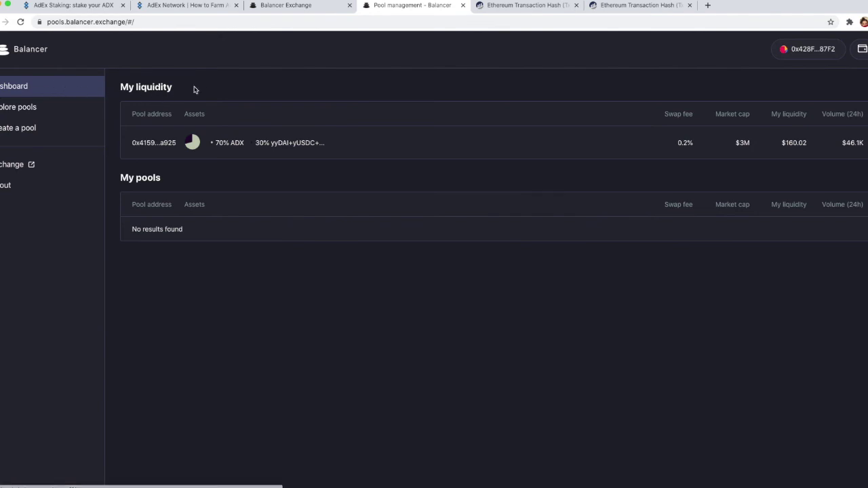
pyautogui.moveTo(192, 87); pyautogui.dragTo(121, 87)
pyautogui.click(217, 88)
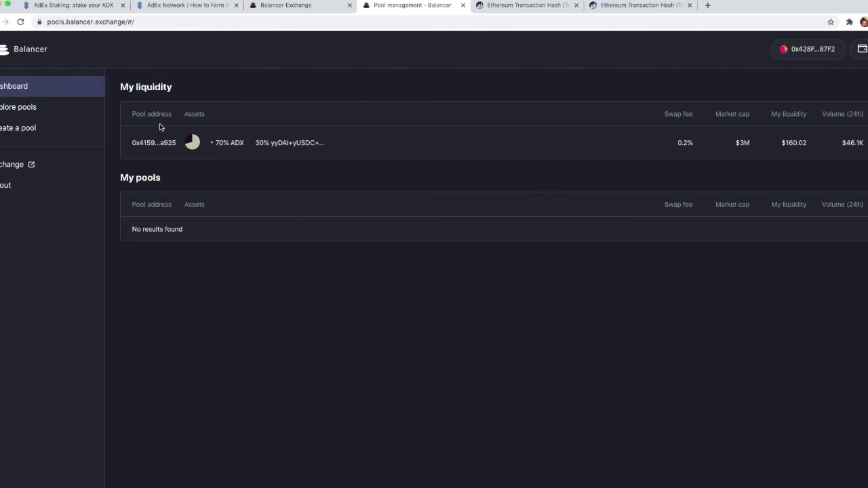
pyautogui.click(753, 162)
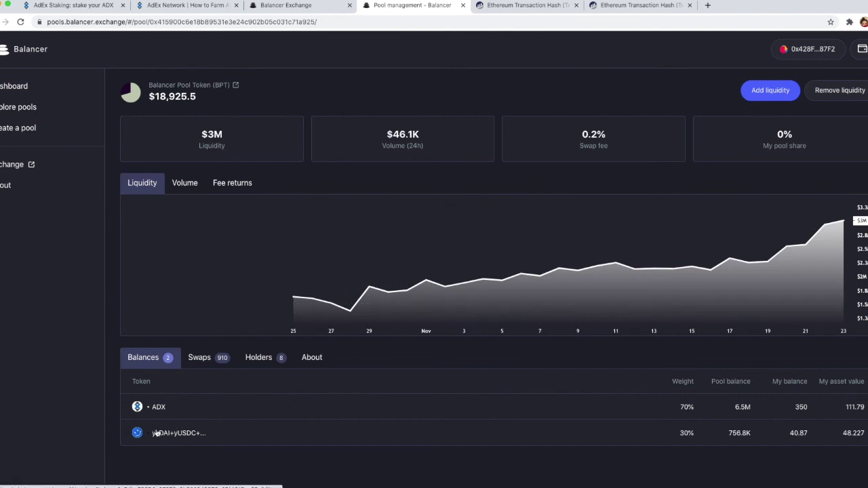
# Prepare a single-asset deposit of the maximum 59.36905 yyDAI+yUSDC+yUSDT+yTUSD and accept the token risk statement.
pyautogui.click(746, 90)
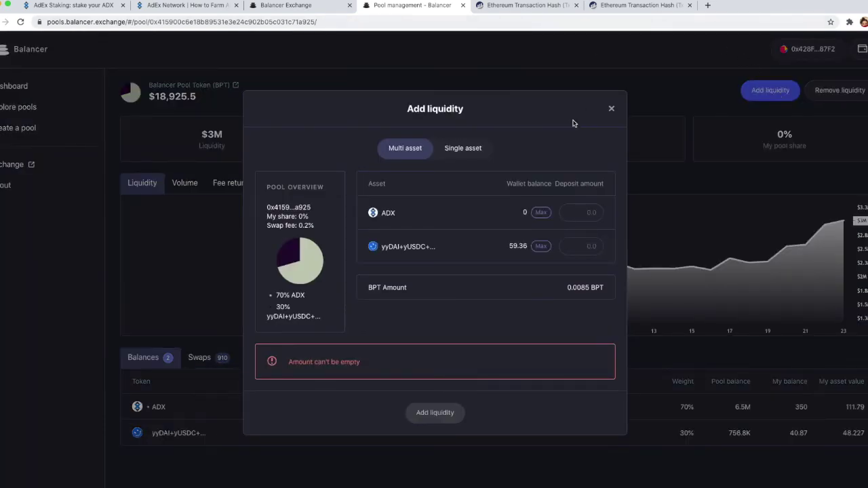
pyautogui.click(457, 153)
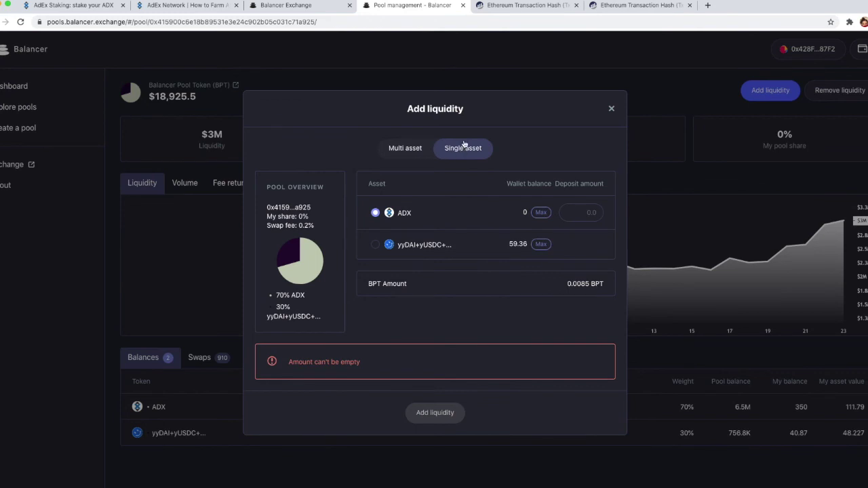
pyautogui.click(376, 244)
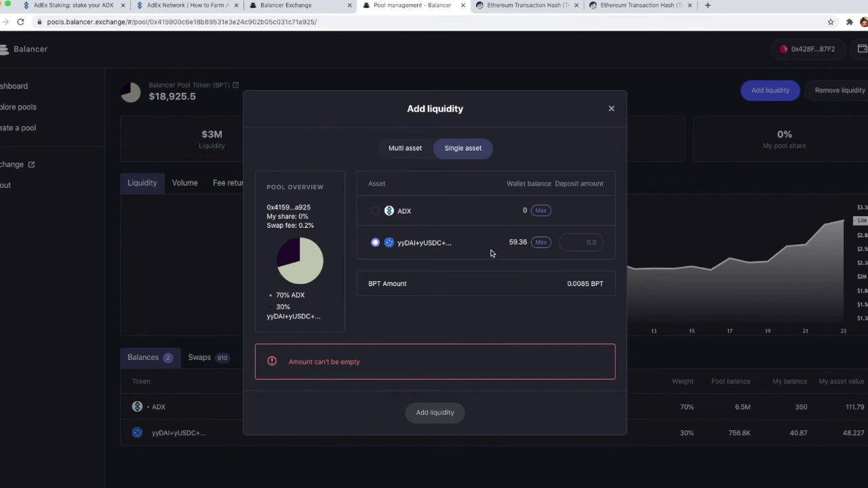
pyautogui.click(541, 242)
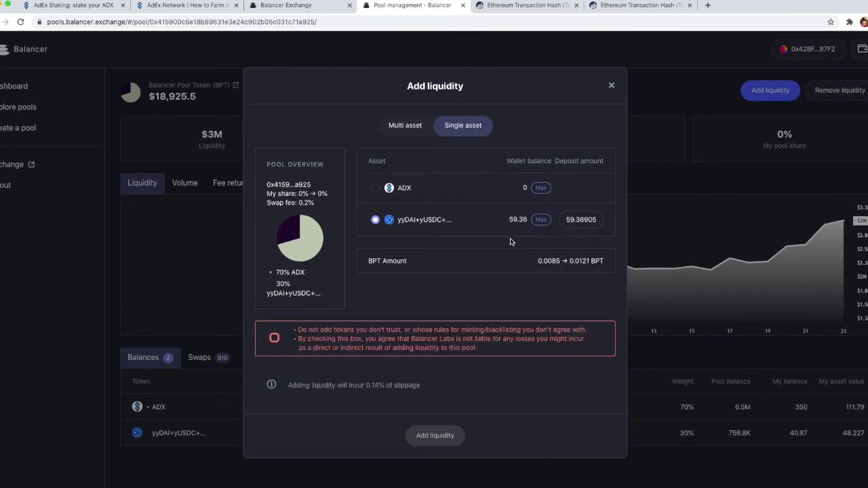
pyautogui.moveTo(538, 265); pyautogui.dragTo(604, 267)
pyautogui.click(604, 267)
pyautogui.click(274, 339)
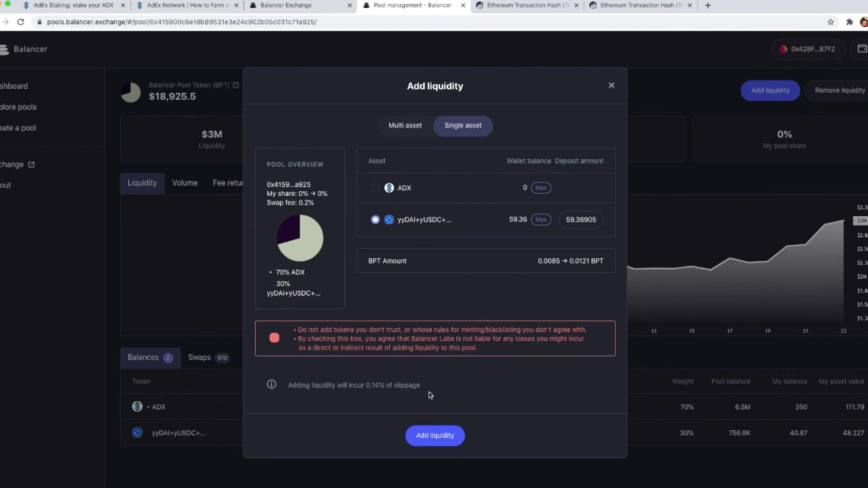
# Submit the single-asset deposit, approve it in MetaMask, and check the position on the Balancer dashboard.
pyautogui.click(434, 439)
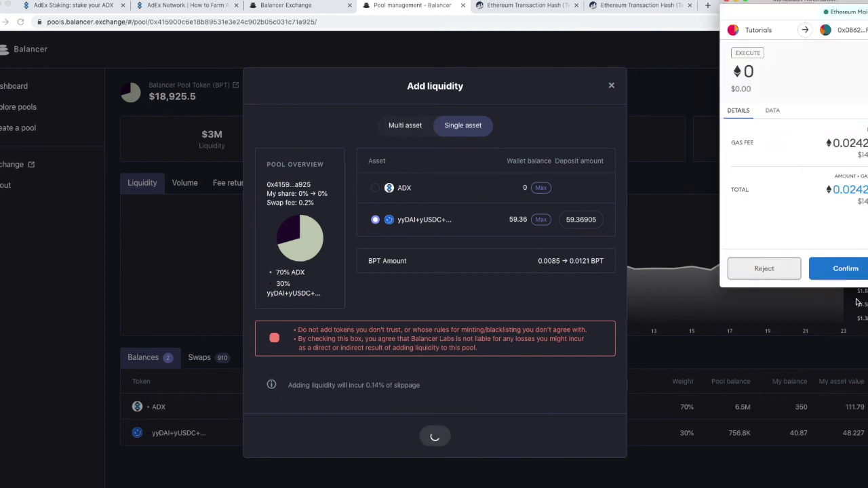
pyautogui.click(844, 270)
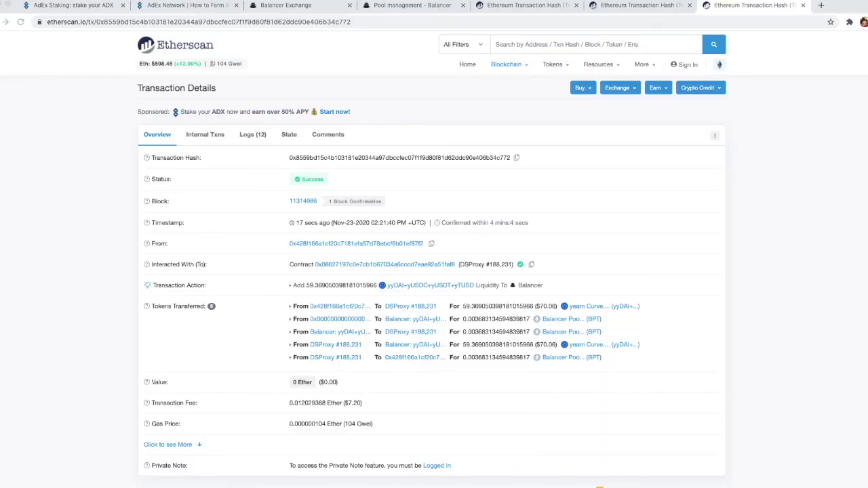
pyautogui.click(396, 5)
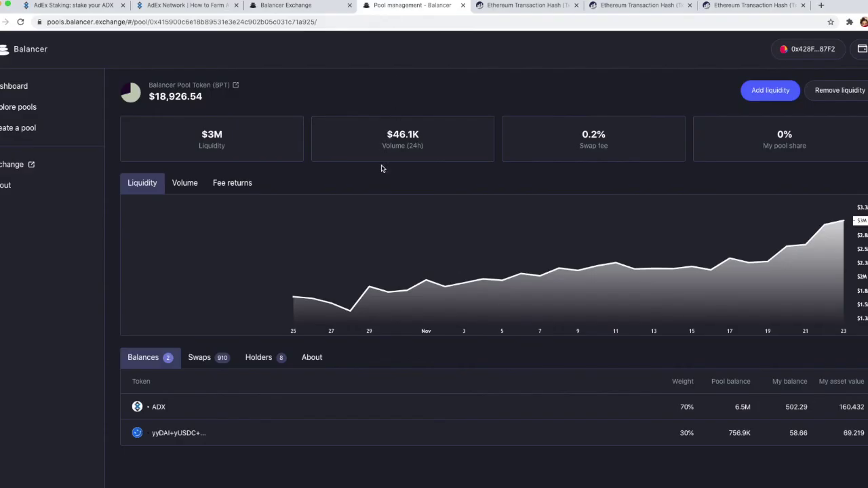
pyautogui.click(11, 86)
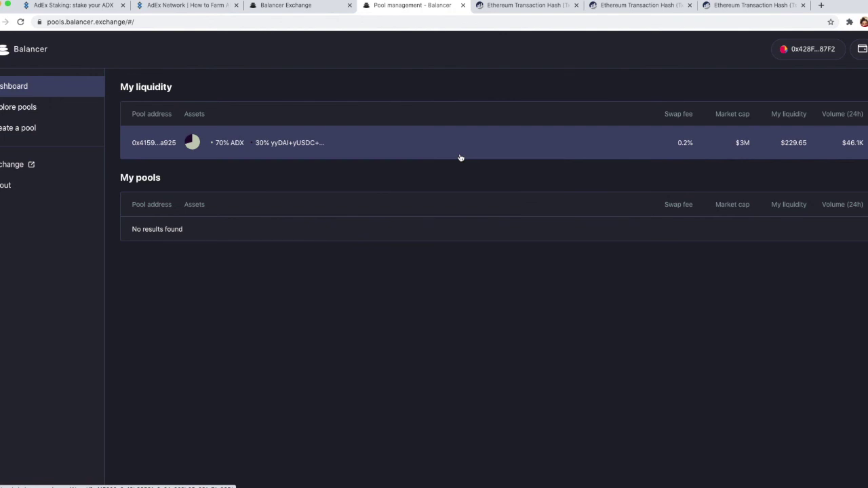
# Switch to AdEx Staking and locate the Balancer ADX-yUSD pool on the Farm page.
pyautogui.press('super+1')
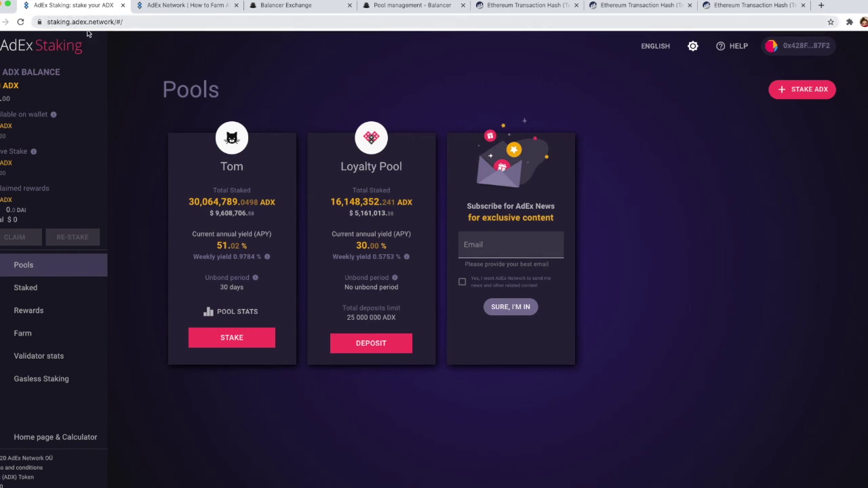
pyautogui.click(41, 337)
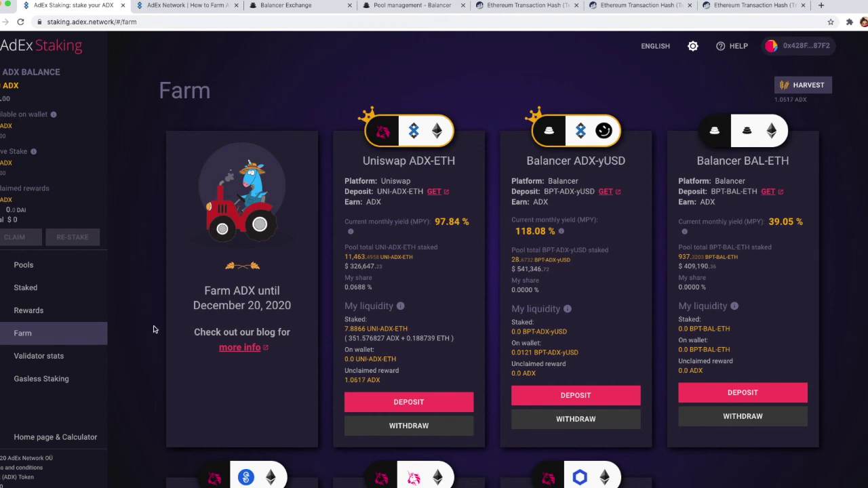
pyautogui.moveTo(526, 161); pyautogui.dragTo(628, 161)
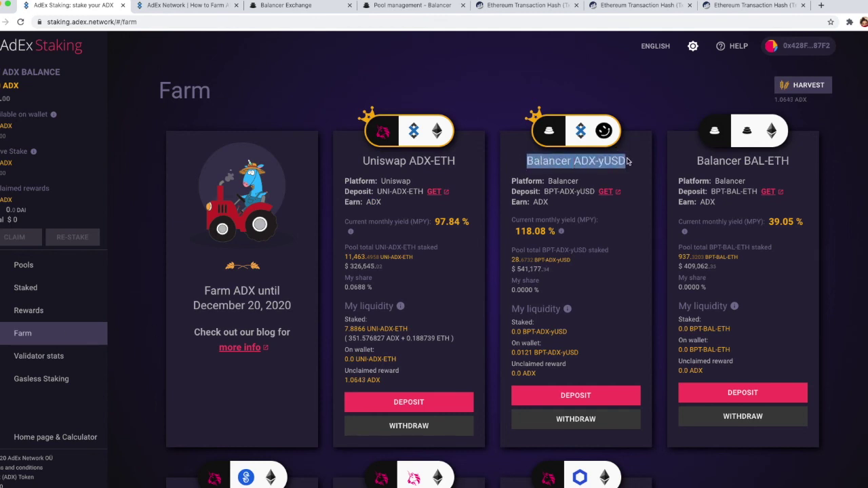
# Deposit the maximum 0.0121 BPT-ADX-yUSD into the Balancer ADX-yUSD farming pool and approve it in MetaMask.
pyautogui.click(601, 398)
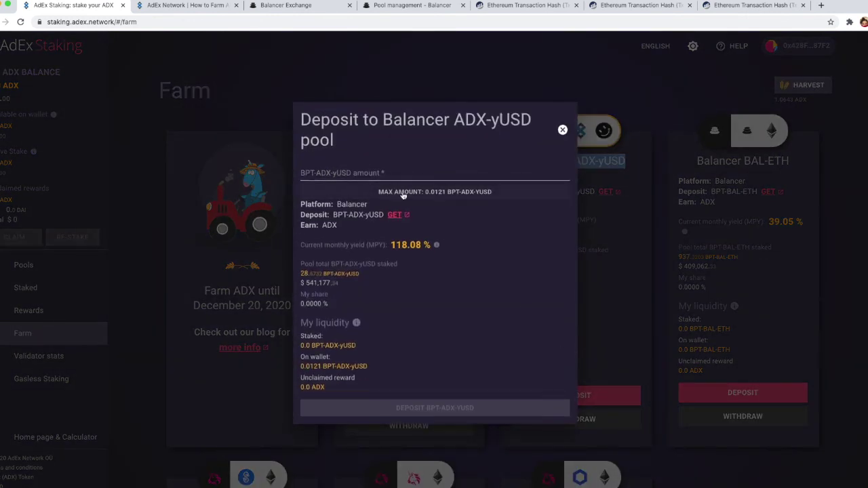
pyautogui.click(413, 192)
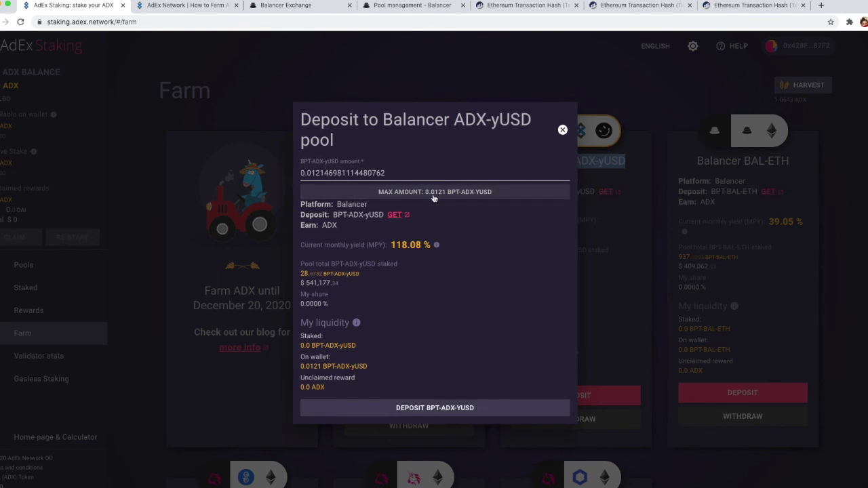
pyautogui.click(489, 409)
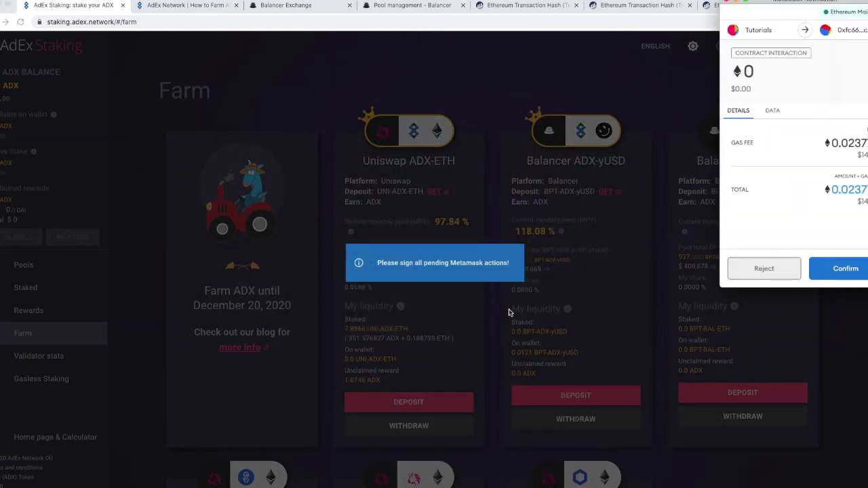
pyautogui.click(831, 270)
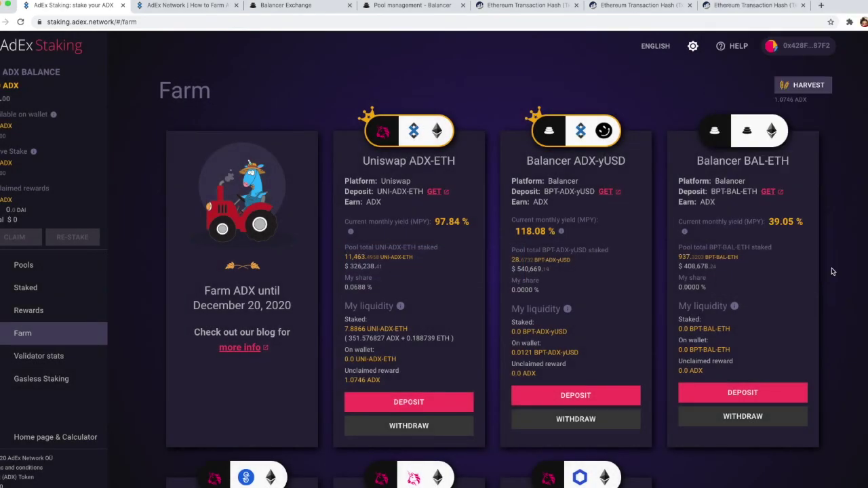